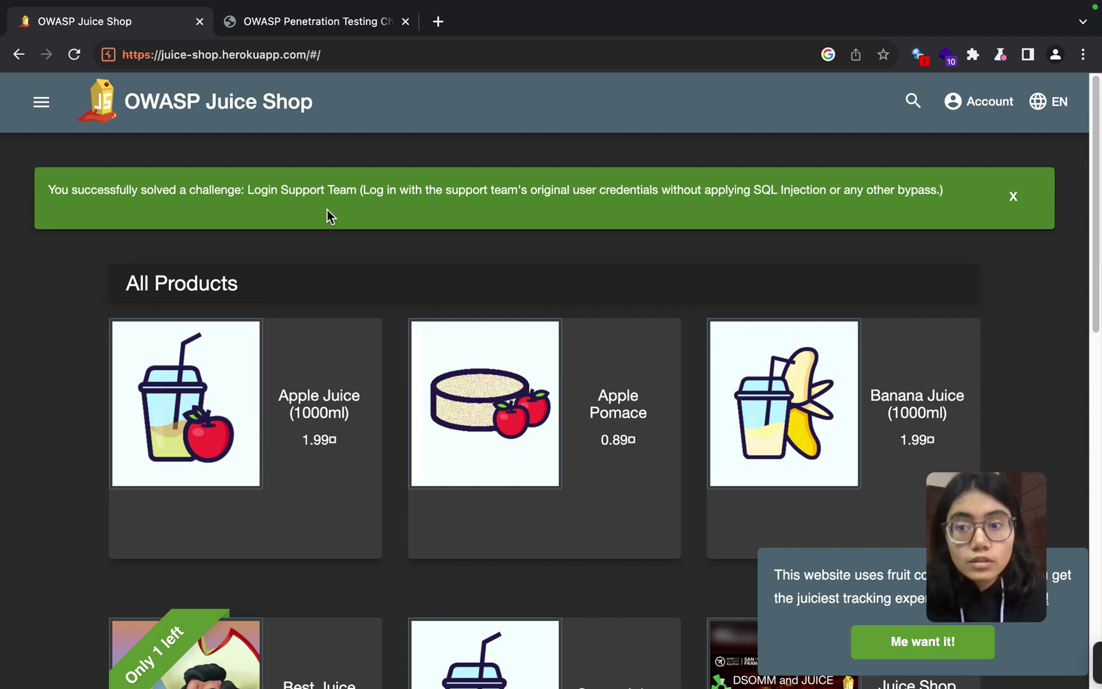
scroll(726, 233, "down", 10)
scroll(722, 235, "up", 10)
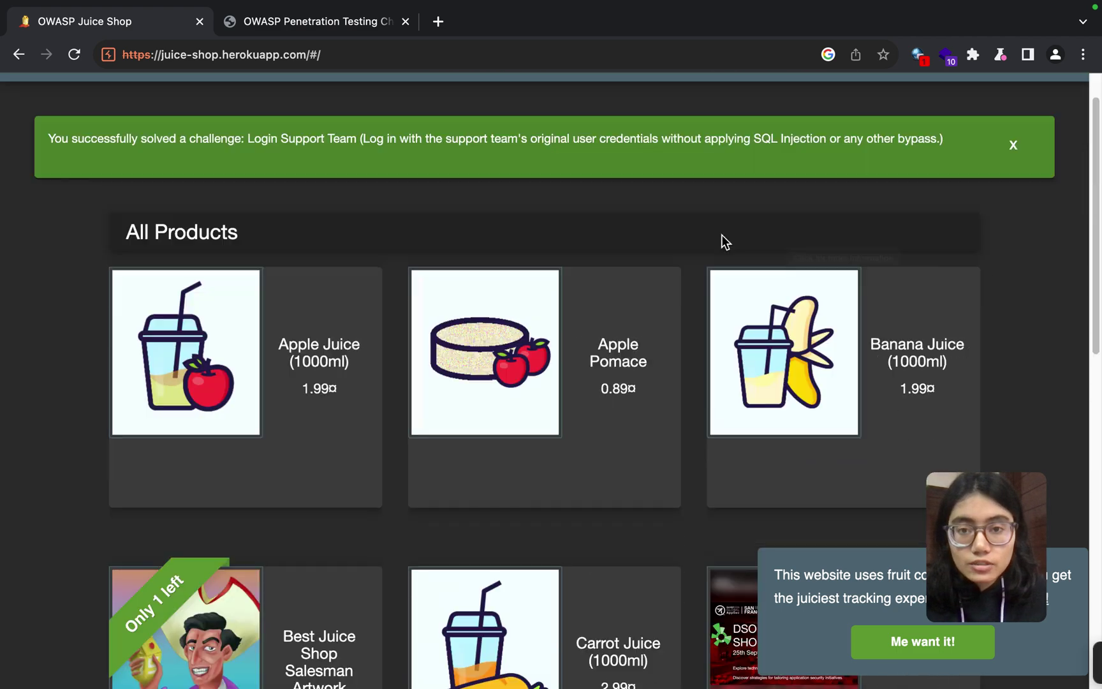
scroll(722, 241, "up", 2)
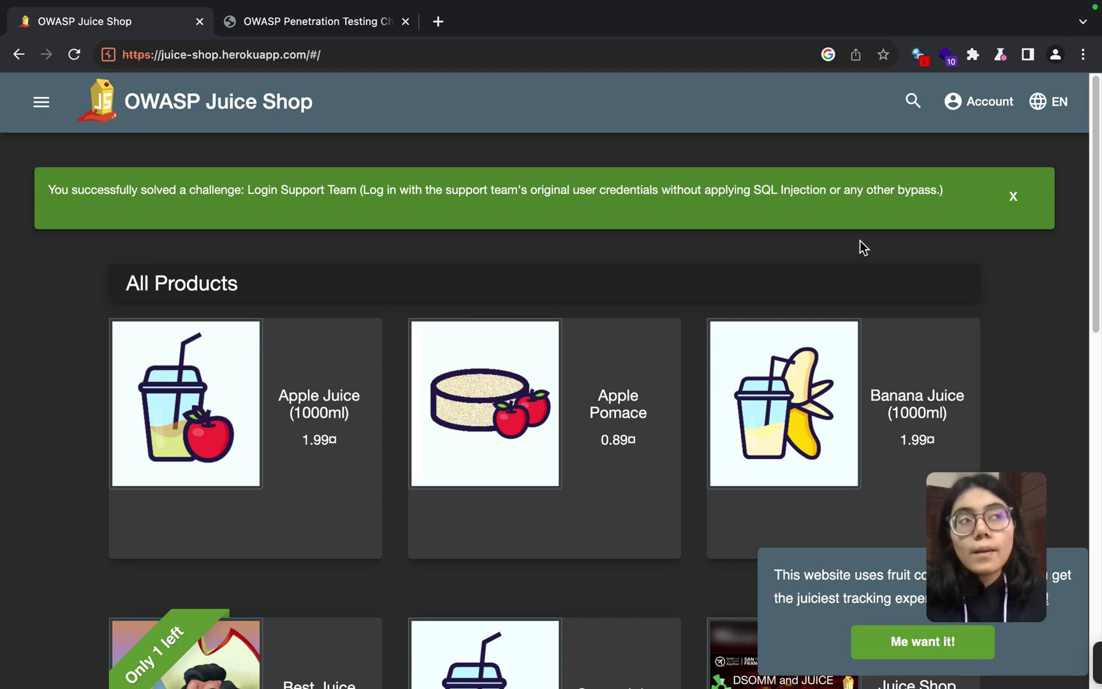
scroll(434, 213, "down", 3)
scroll(422, 211, "up", 3)
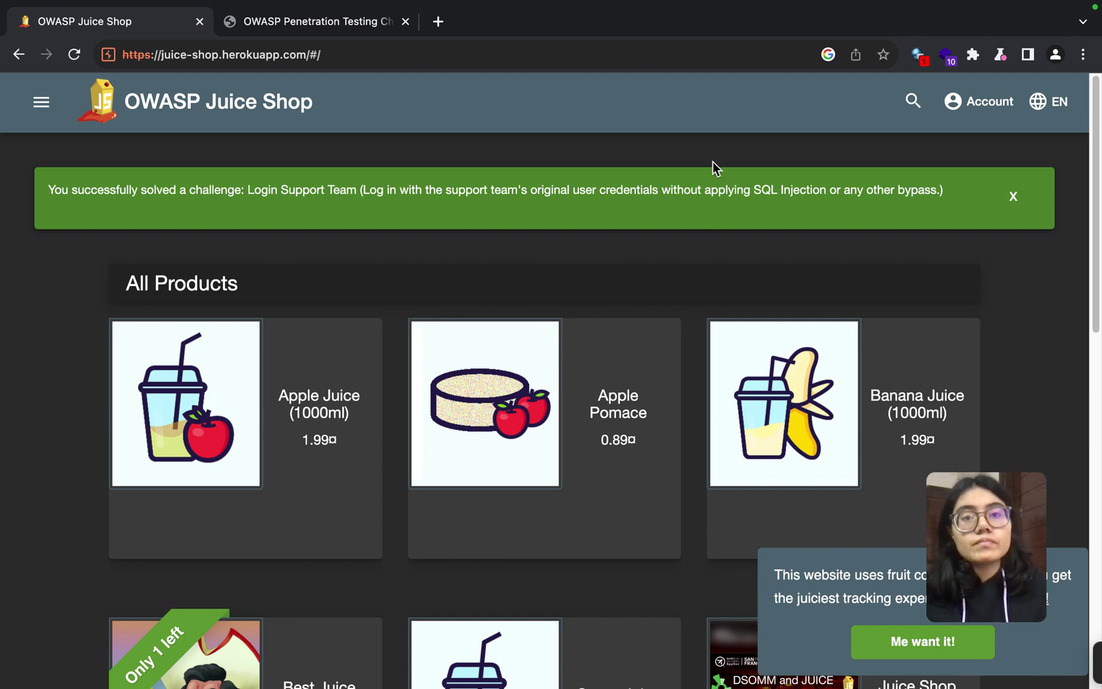
left_click(918, 56)
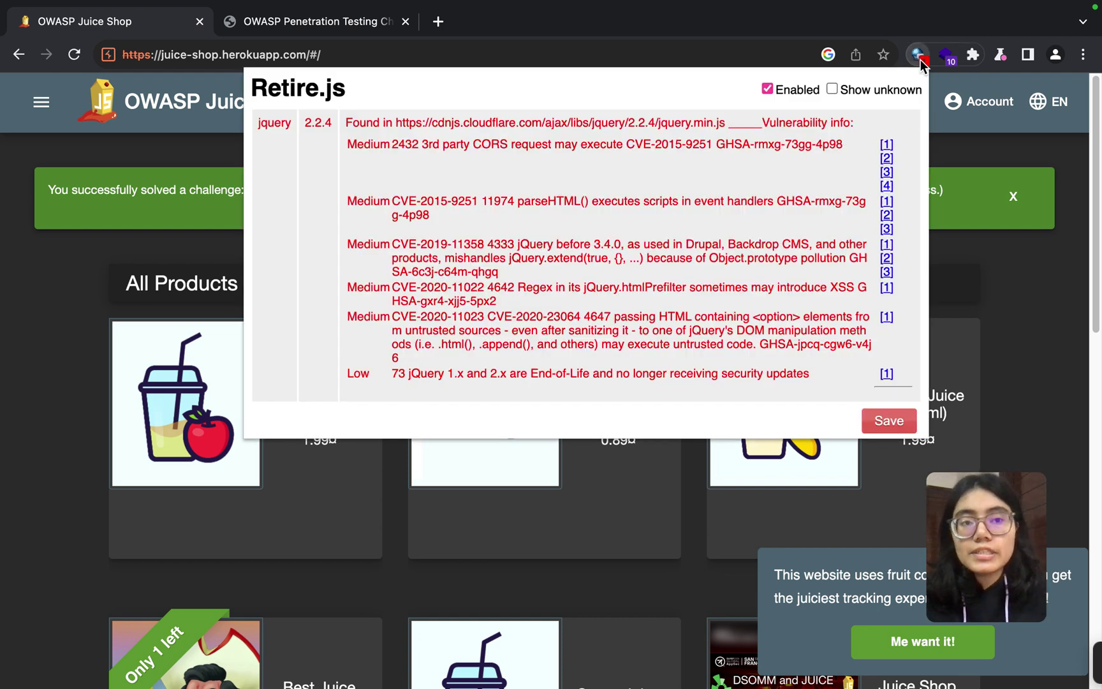
left_click(924, 64)
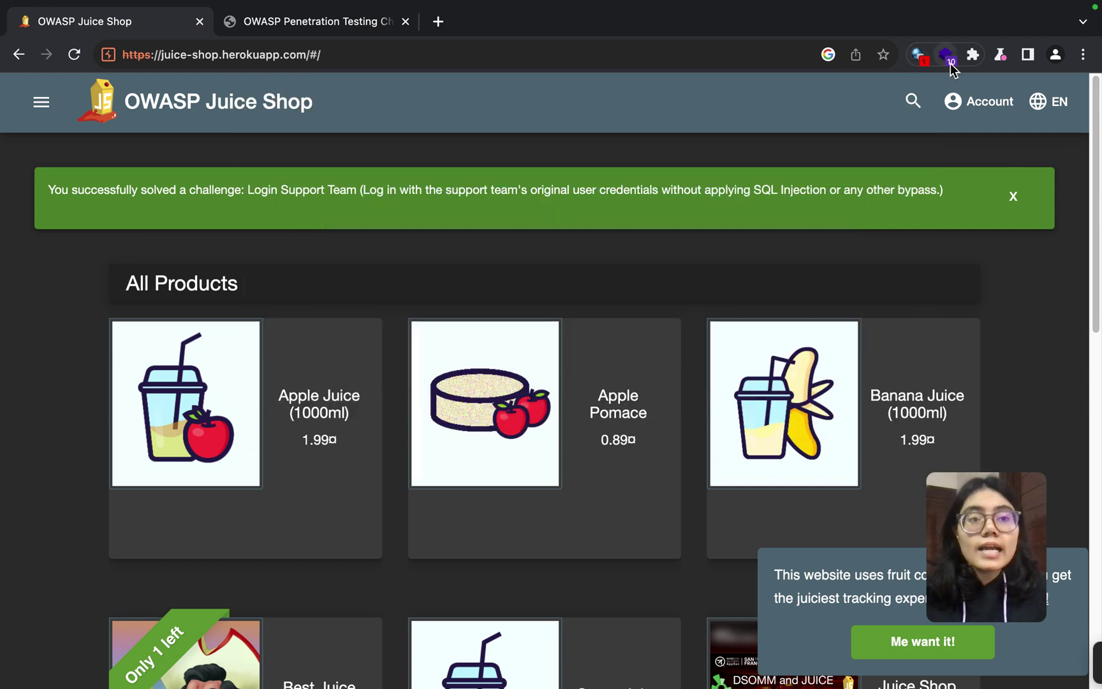
left_click(948, 60)
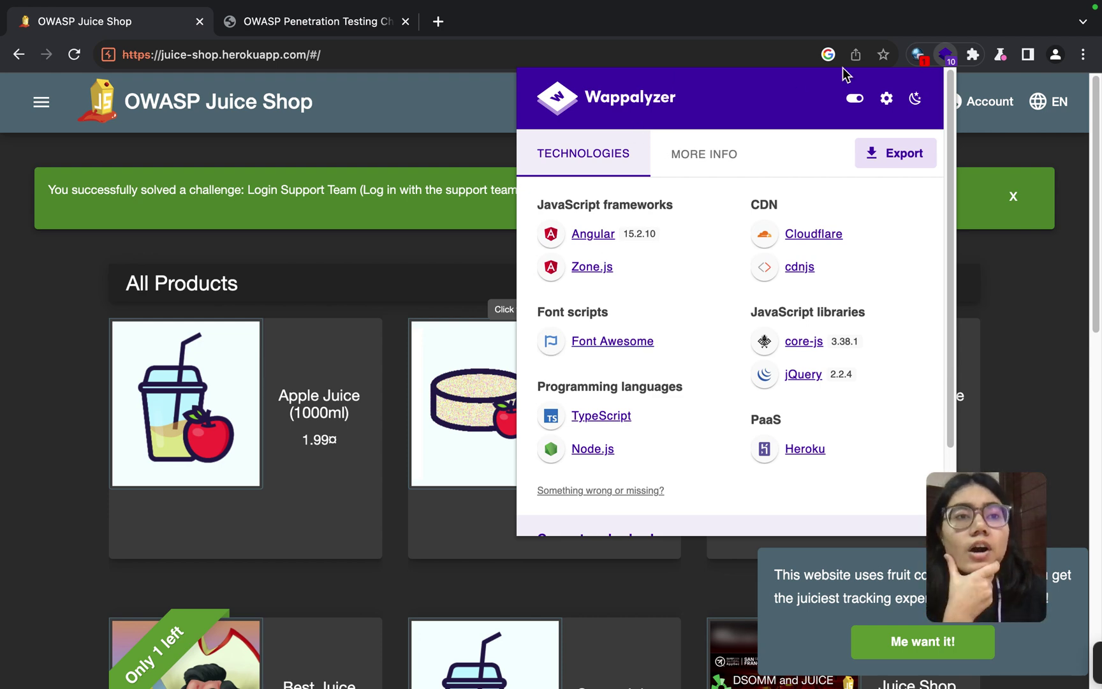
left_click(947, 57)
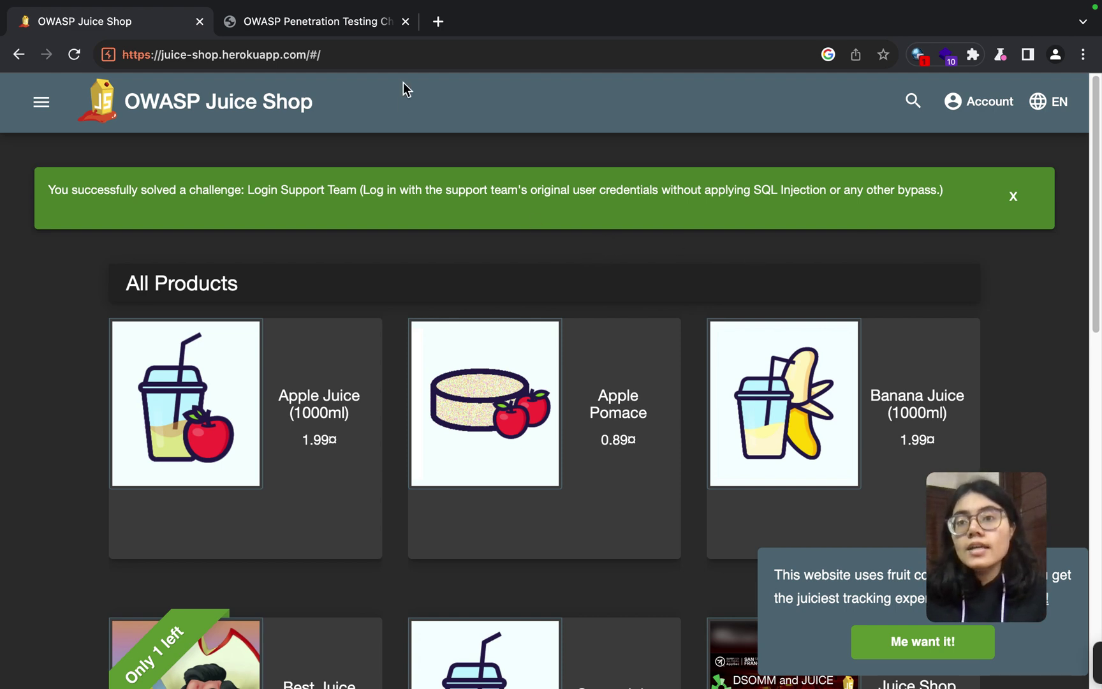
- Switch to the checklist PDF tab and jump to page 8's Checklist table
left_click(313, 30)
scroll(207, 202, "up", 10)
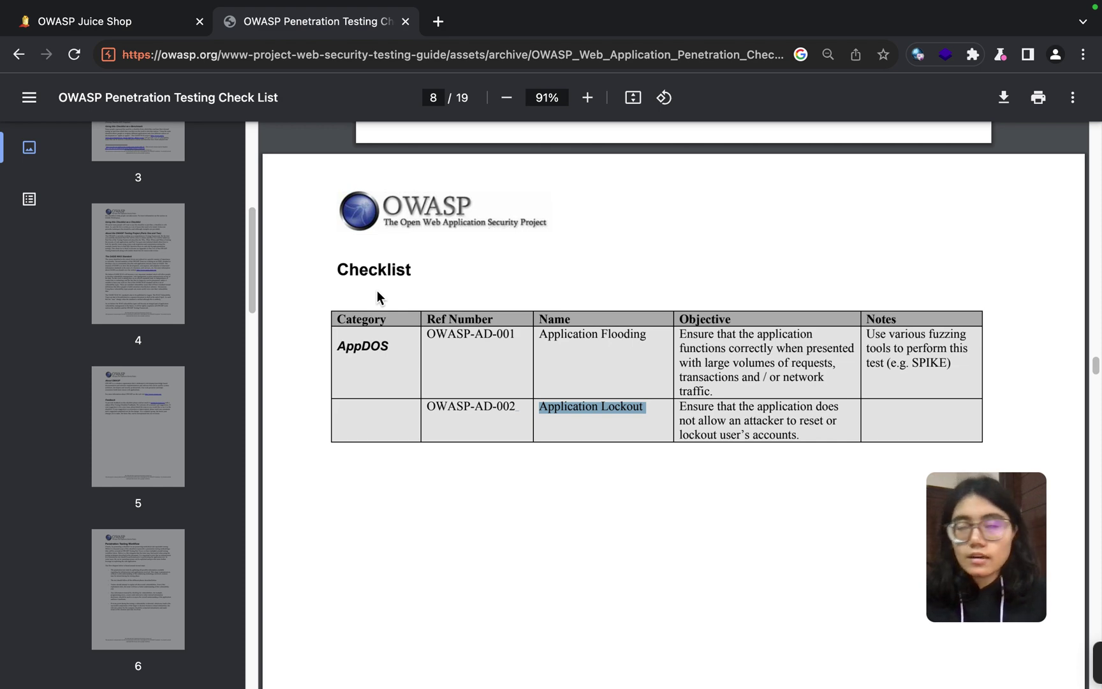
scroll(253, 280, "down", 5)
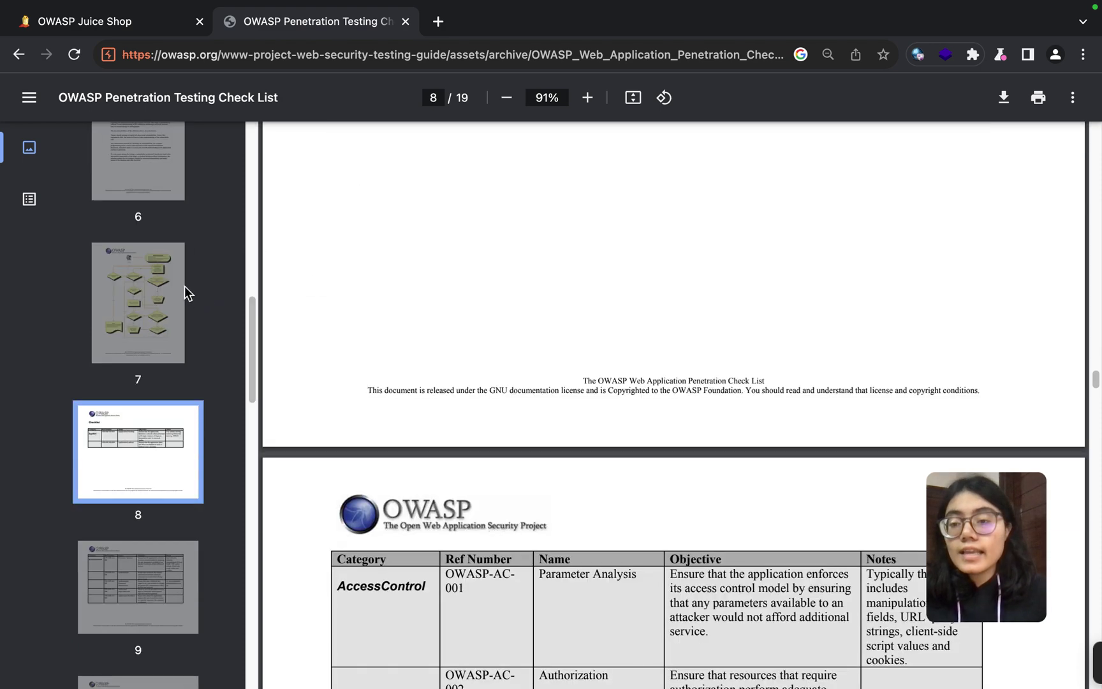
scroll(179, 287, "up", 10)
scroll(177, 291, "down", 5)
scroll(153, 327, "down", 14)
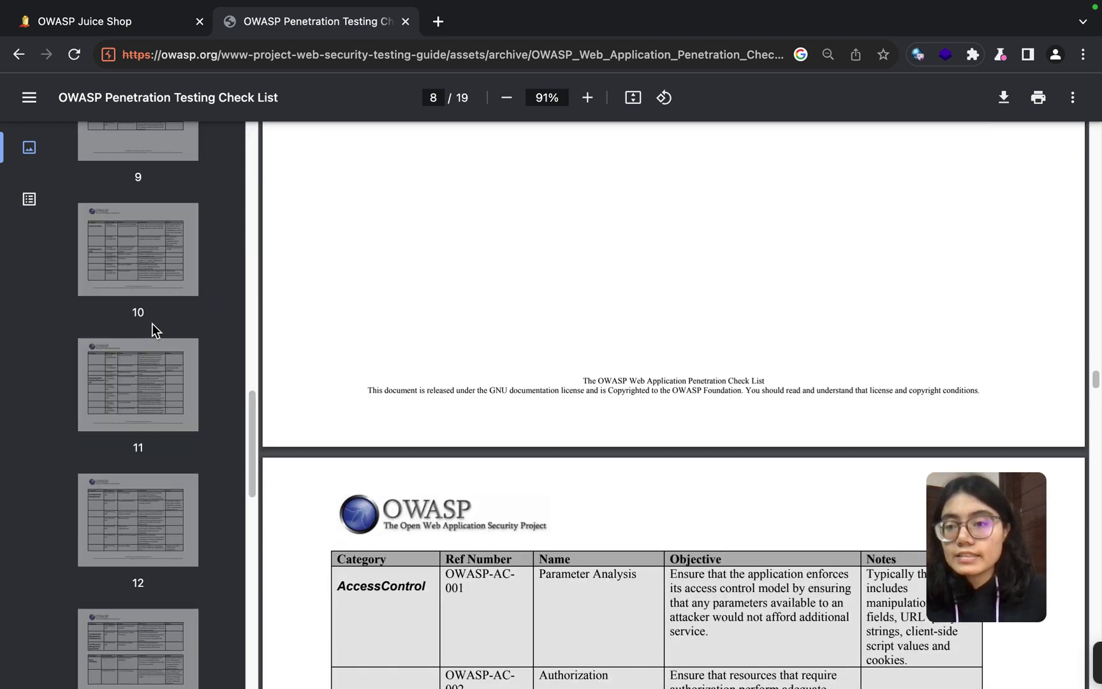
scroll(143, 206, "up", 3)
scroll(153, 242, "up", 1)
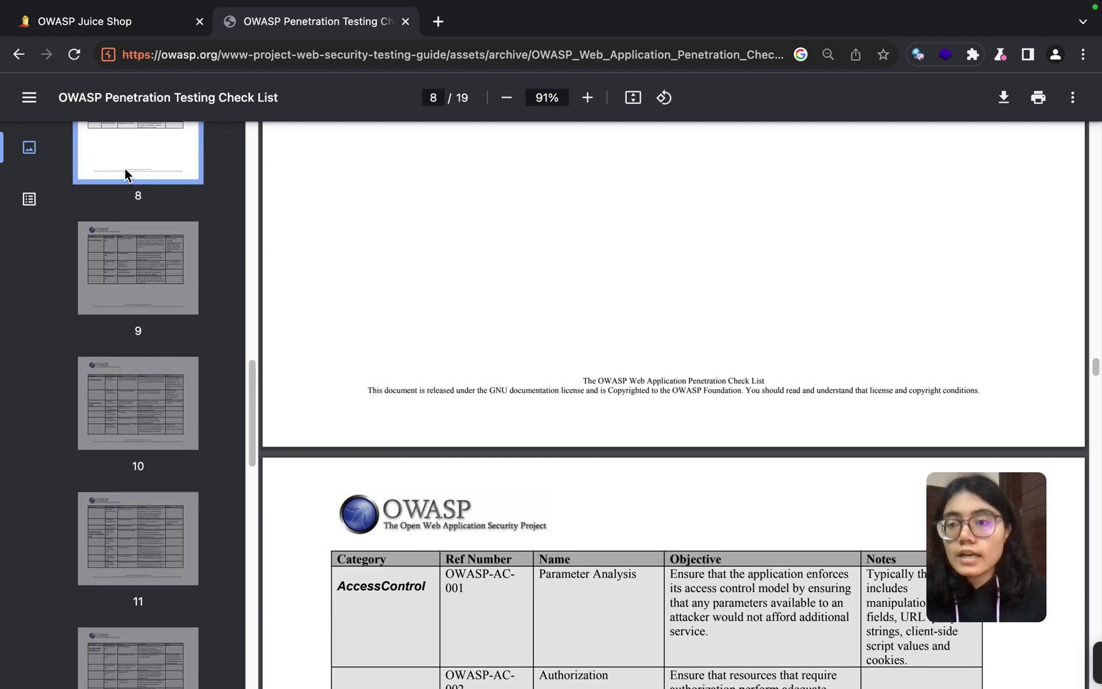
left_click(124, 173)
- Highlight AppDOS, OWASP-AD-001, Application Flooding, Parameter Analysis, Authorization and Authorization Parameter Manipulation
left_click_drag(338, 316, 409, 322)
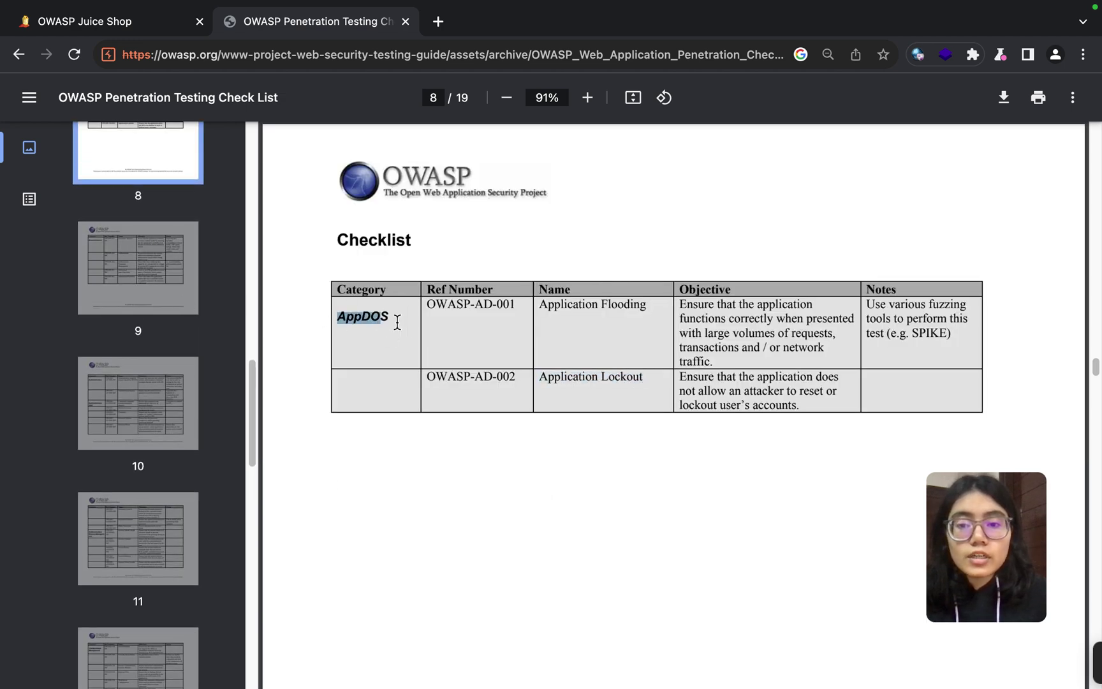
left_click_drag(475, 307, 660, 305)
left_click_drag(539, 377, 661, 382)
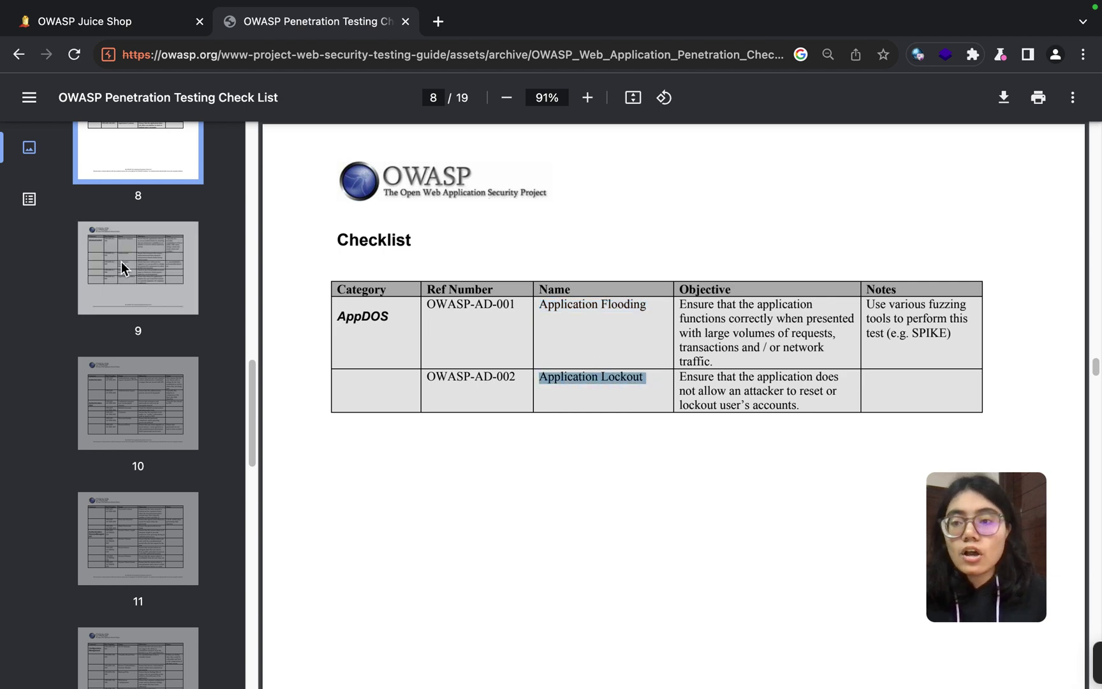
left_click_drag(541, 248, 631, 274)
left_click_drag(539, 343, 627, 340)
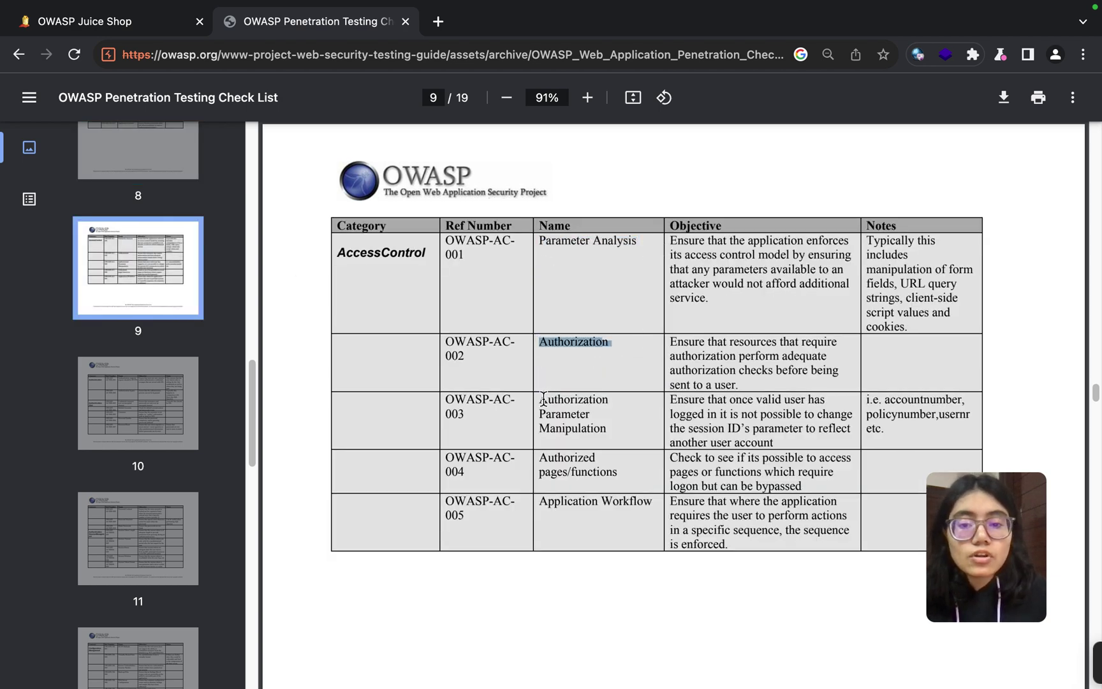
left_click_drag(542, 398, 618, 428)
- Browse checklist pages 10 through 17, ending at the vulnerability types appendix
left_click(618, 442)
left_click(151, 403)
scroll(150, 400, "down", 8)
left_click(128, 226)
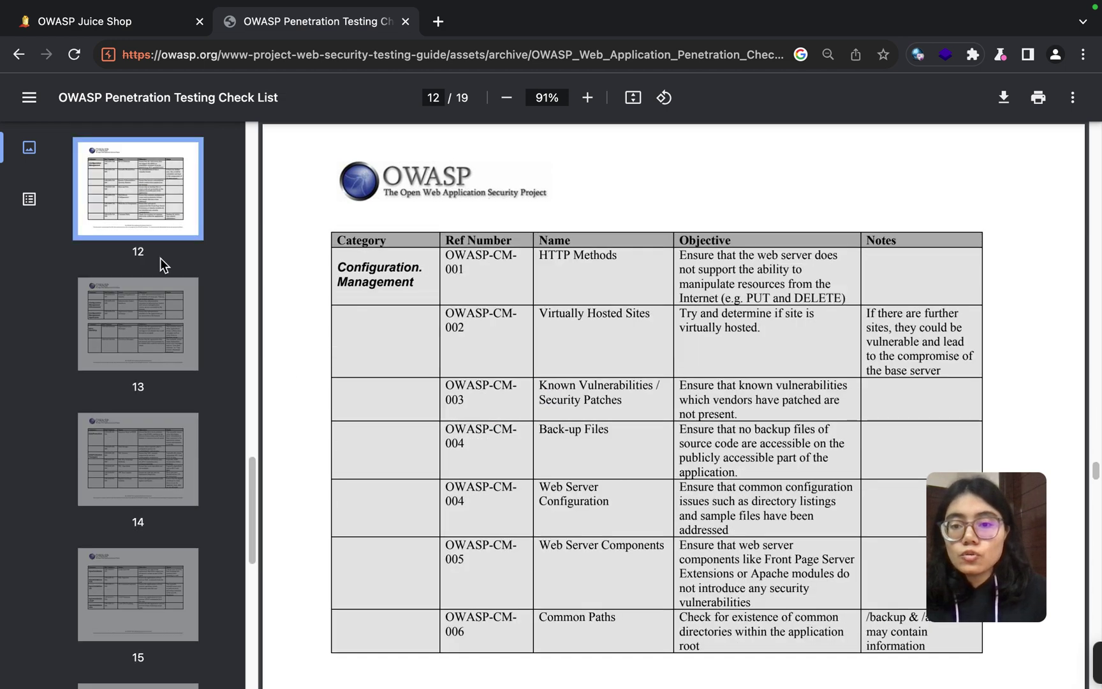
left_click(162, 338)
left_click(140, 440)
scroll(135, 383, "down", 5)
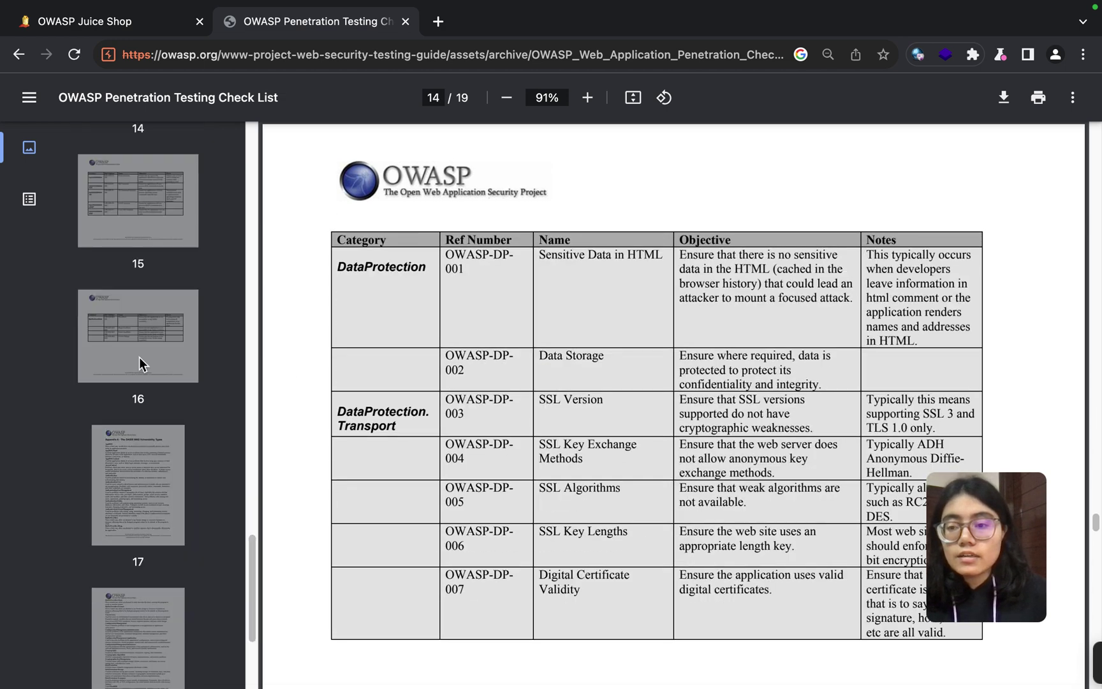
left_click(141, 242)
left_click(150, 373)
left_click(156, 442)
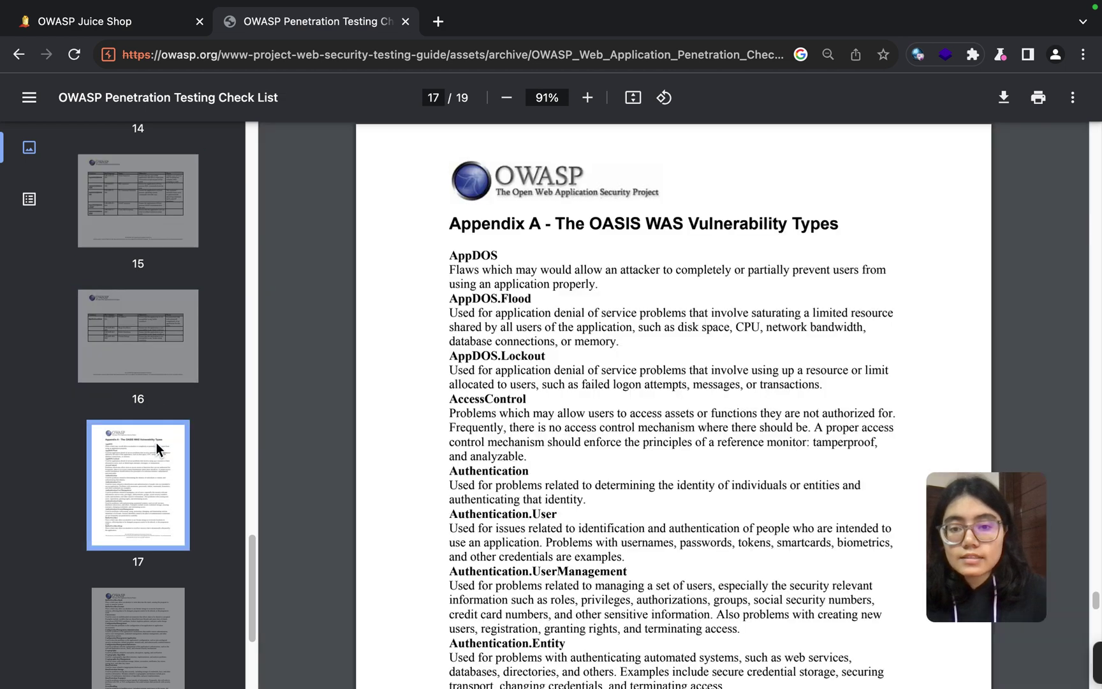
- Go back to page 16's BufferOverflow table, then return to page 8's Checklist table
left_click(147, 330)
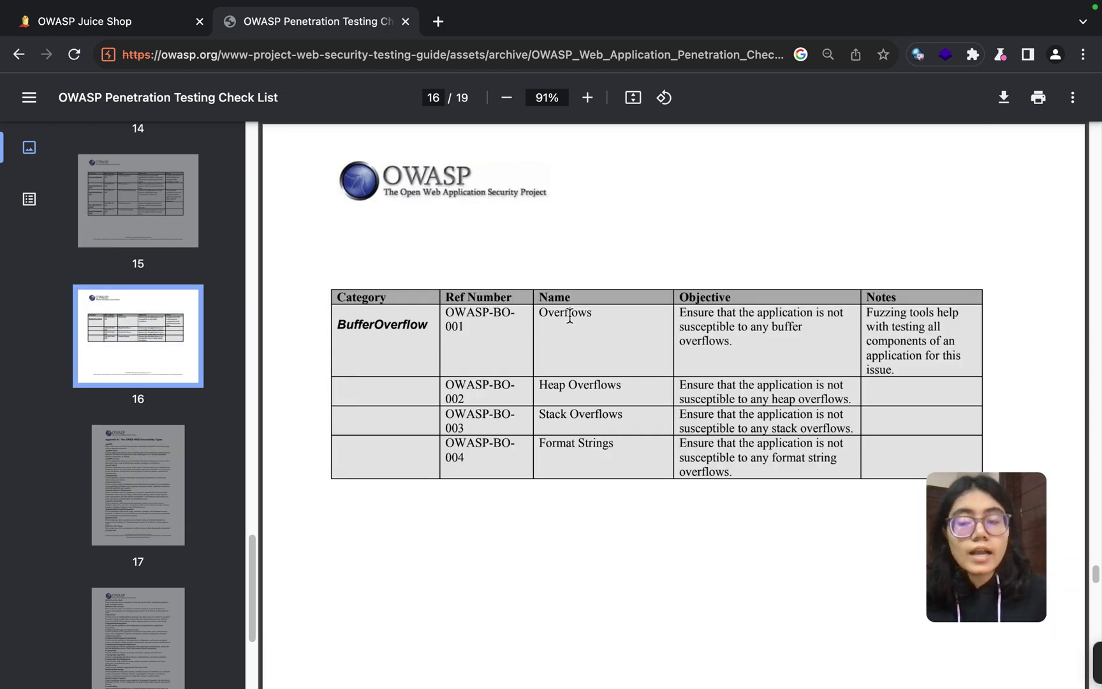
scroll(159, 281, "up", 10)
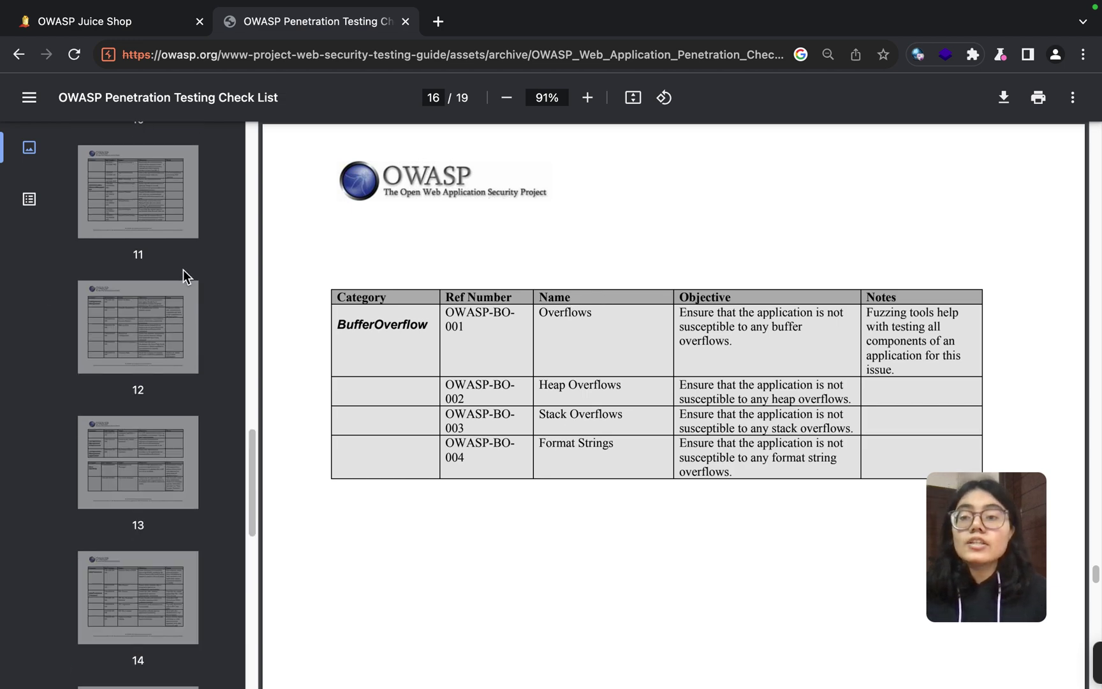
scroll(159, 258, "up", 10)
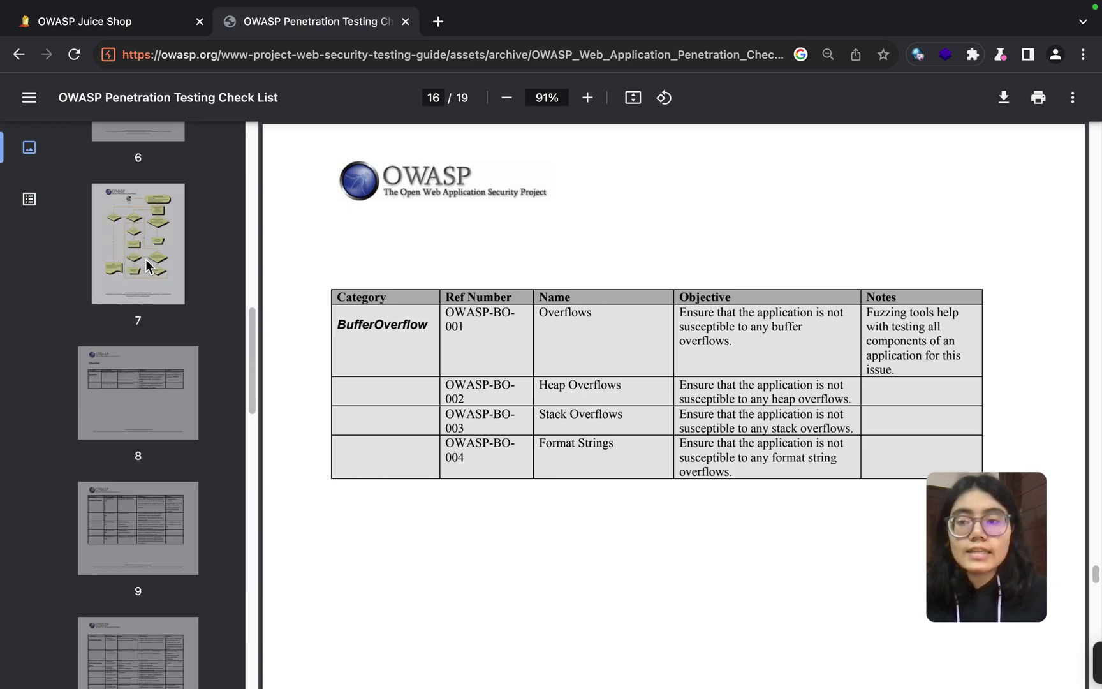
left_click(140, 408)
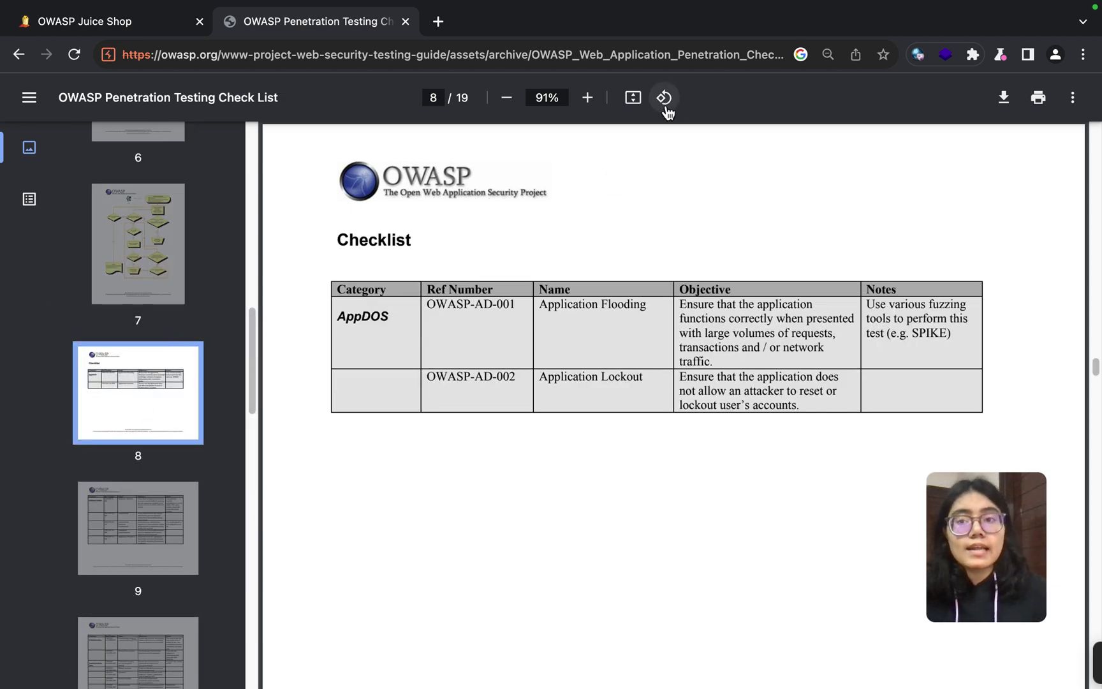
- Search Google for 'owasp web app checklist' in a new tab
left_click(227, 57)
left_click(438, 21)
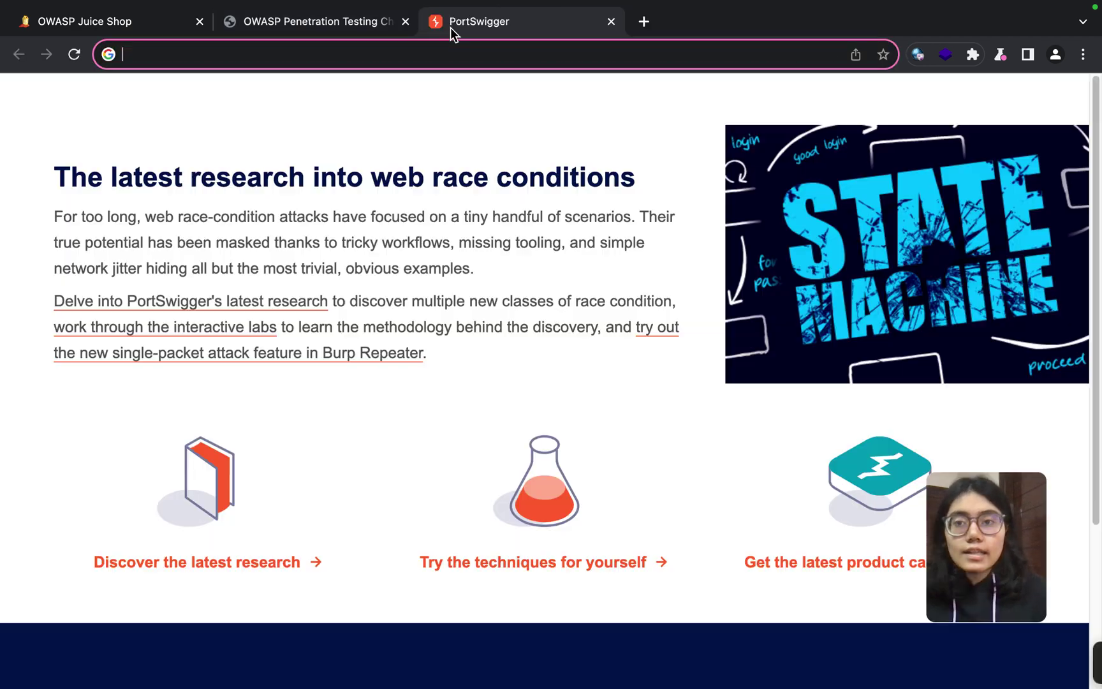
type("owasp ")
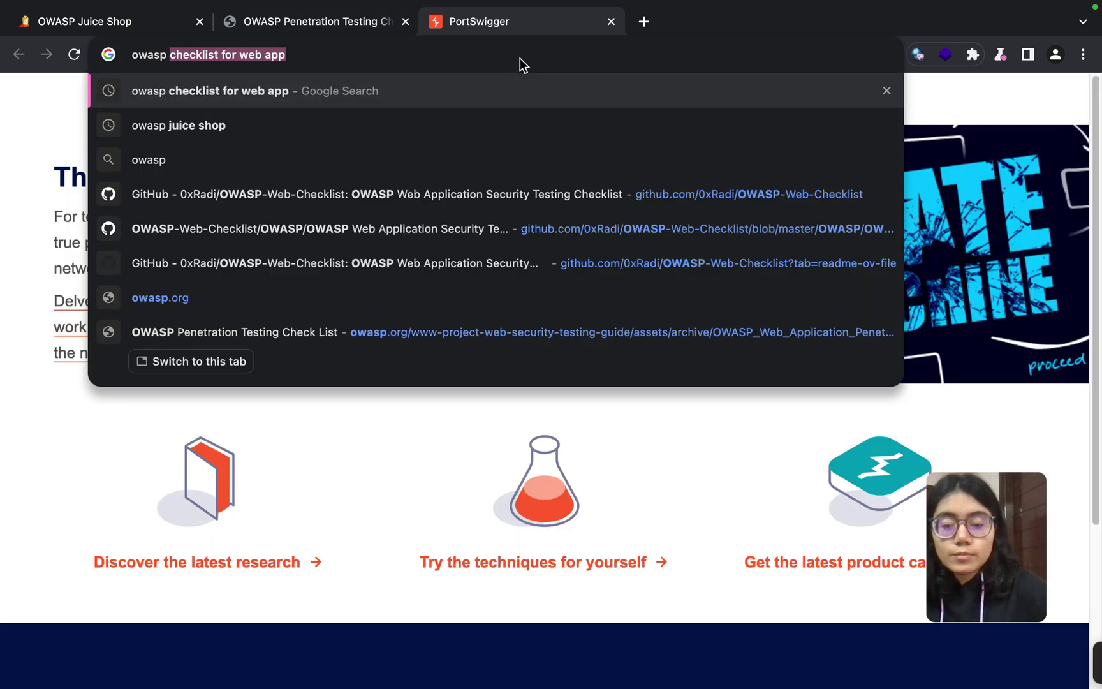
type("web app")
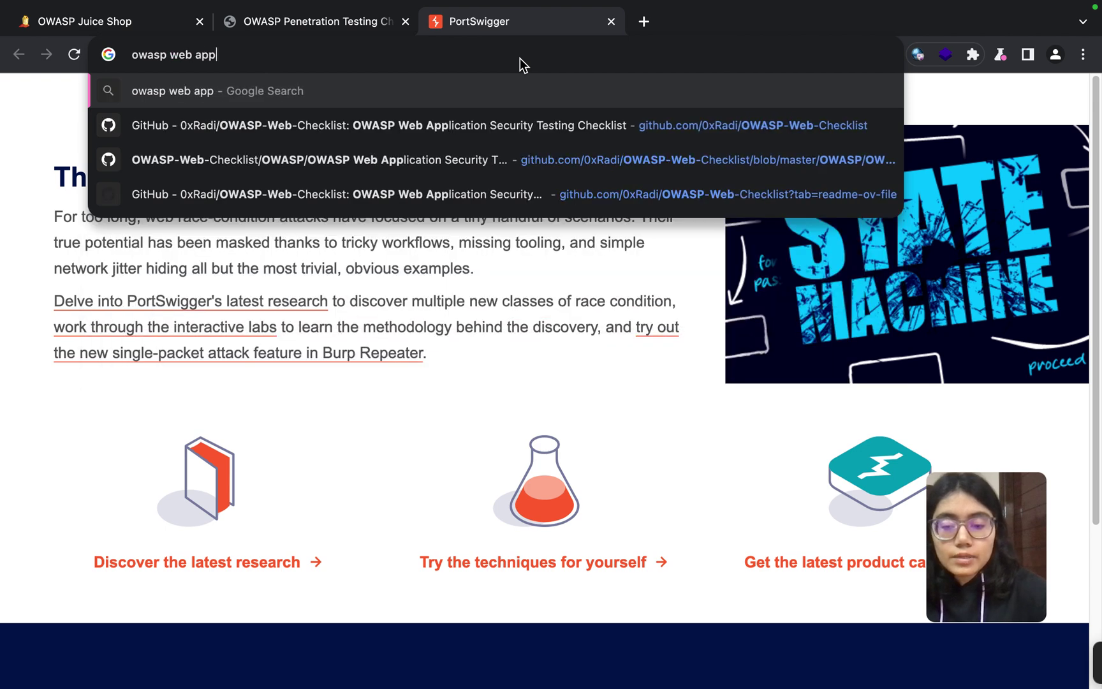
type(" checklist")
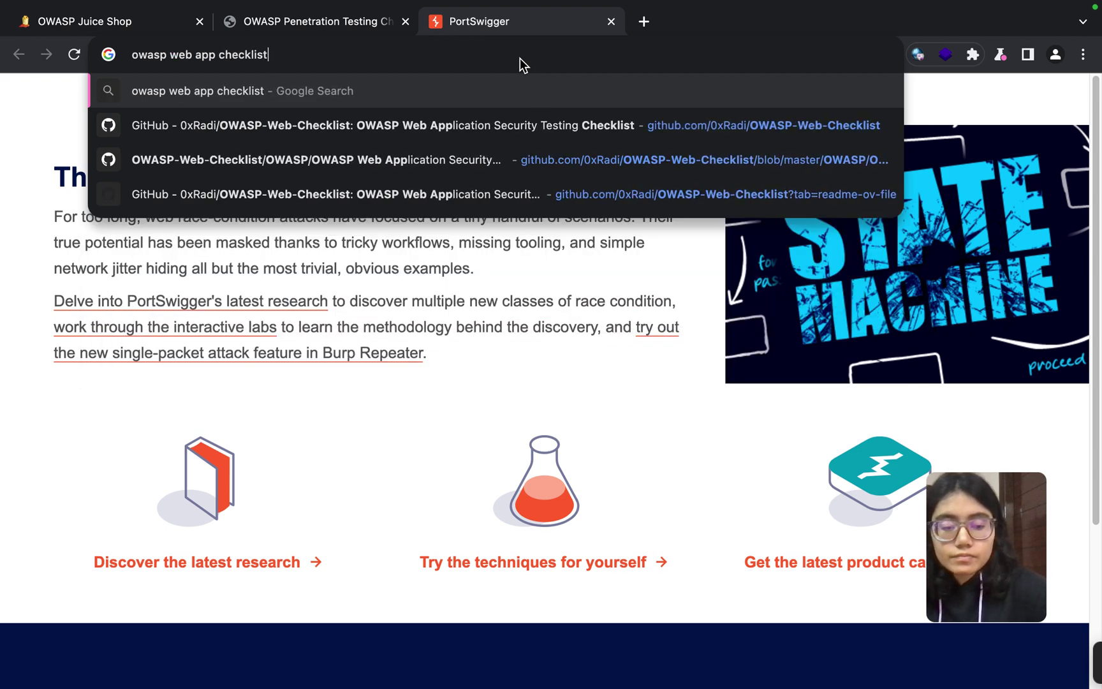
key("Return")
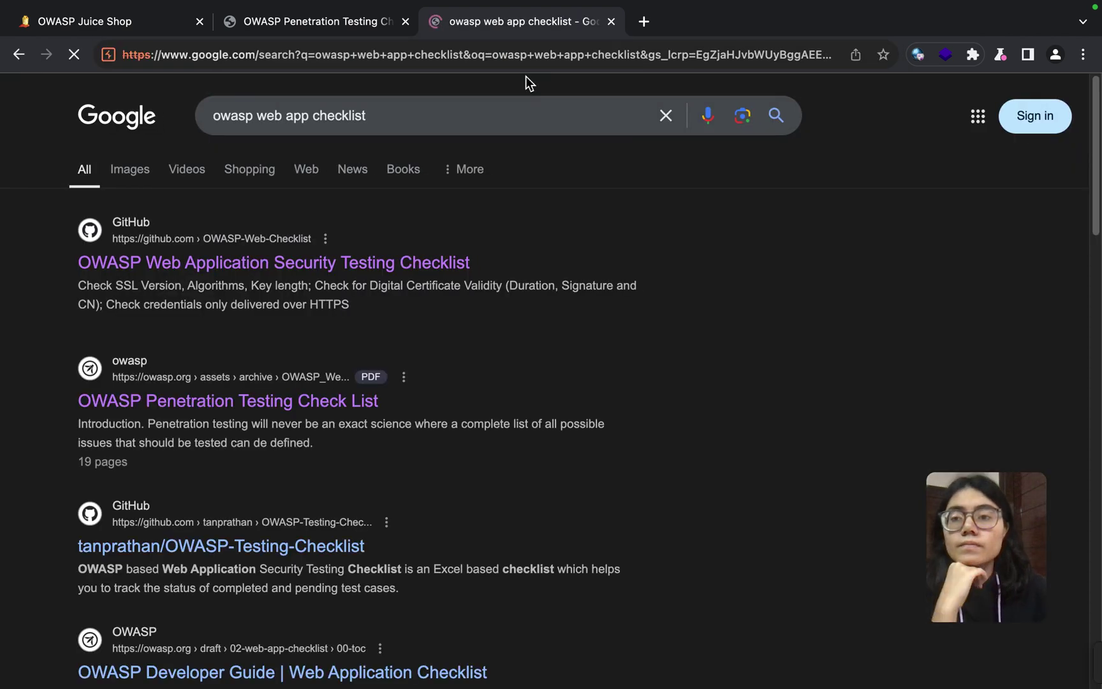
- Open the OWASP Penetration Testing Check List result from the search results
scroll(199, 214, "down", 1)
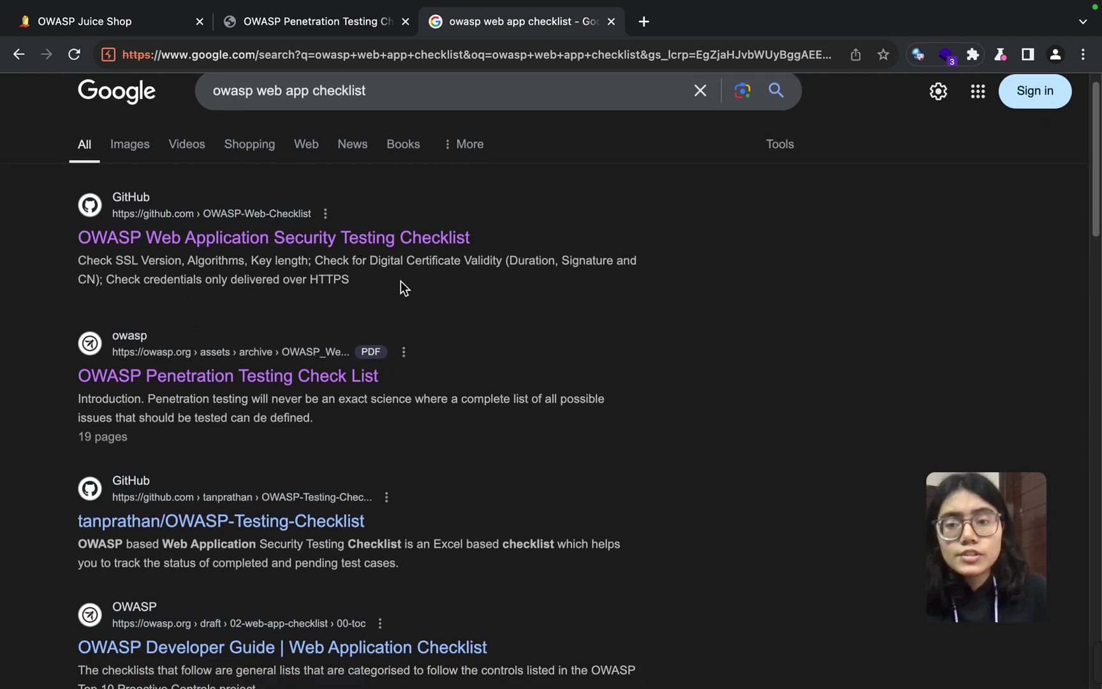
scroll(260, 390, "down", 1)
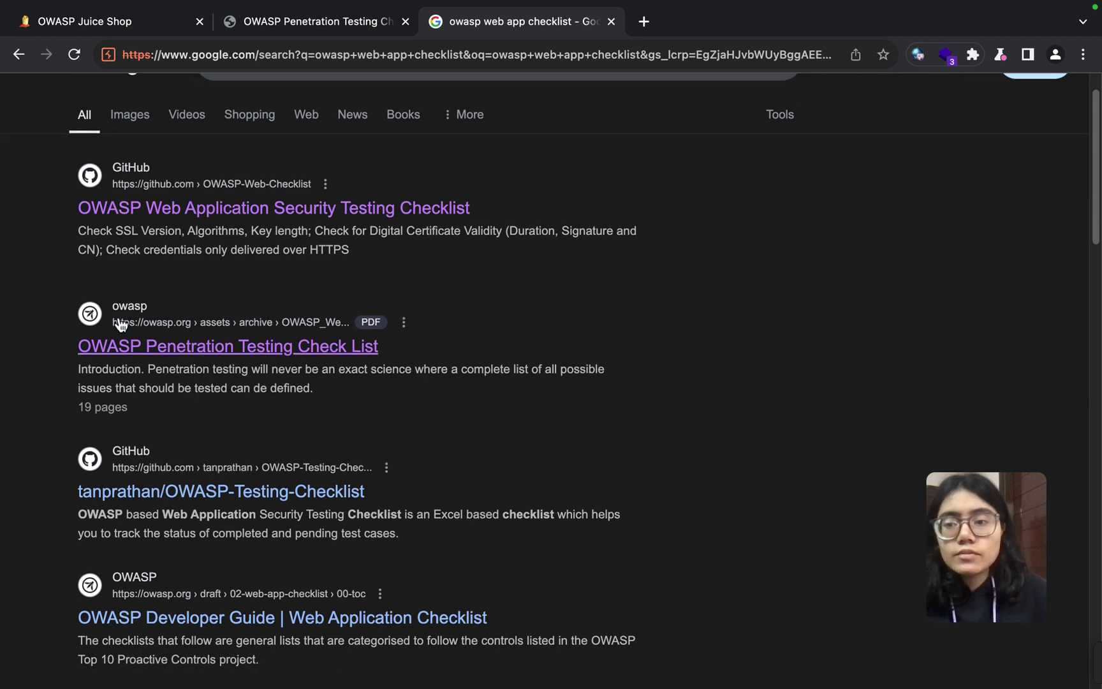
left_click(217, 350)
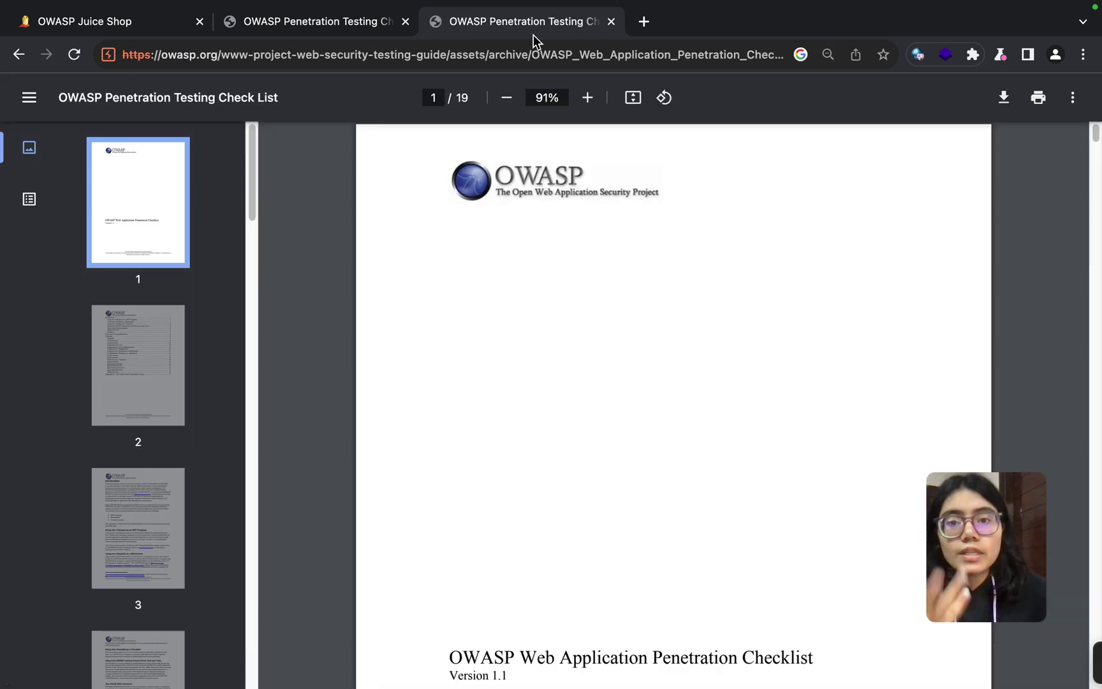
mouse_move(276, 23)
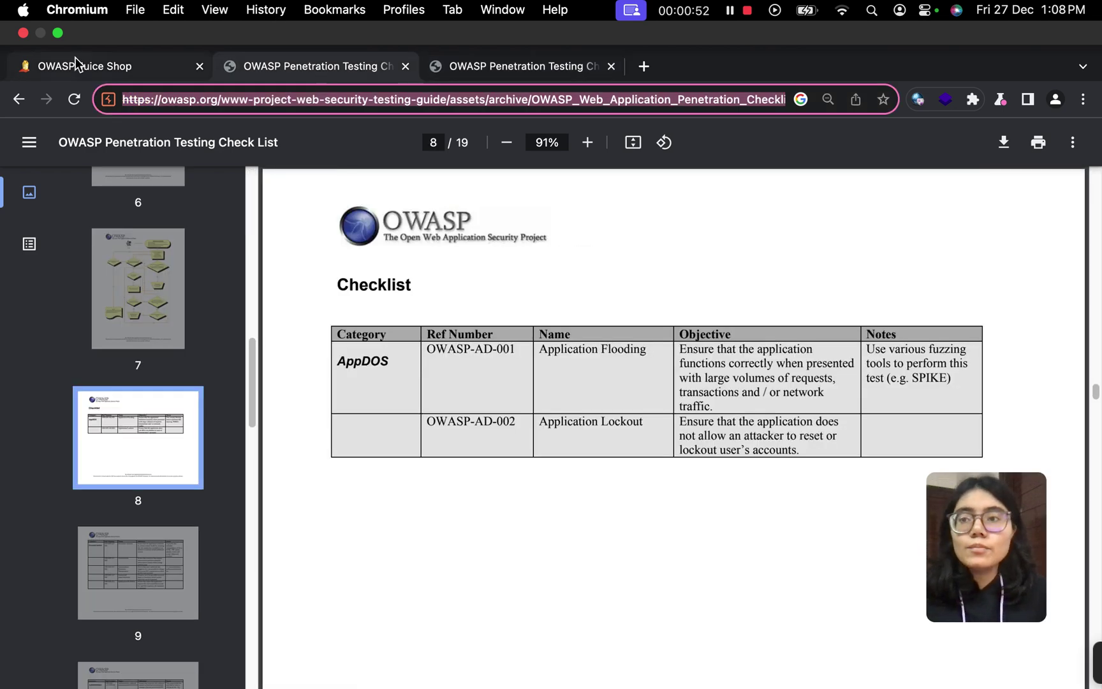
left_click(81, 66)
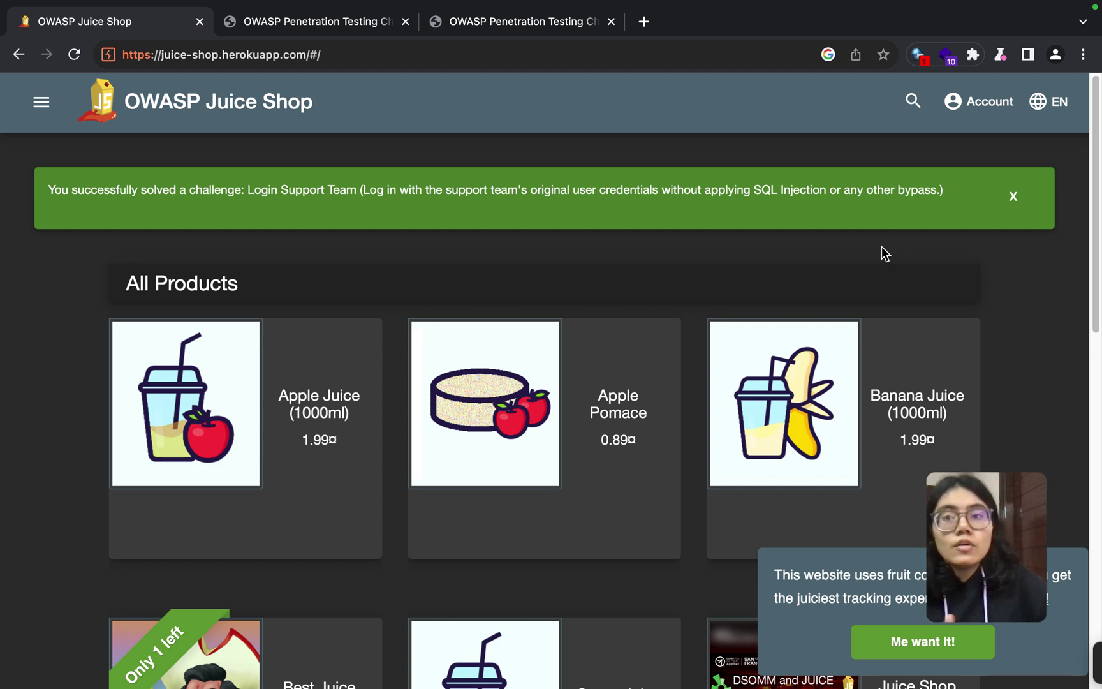
left_click(486, 23)
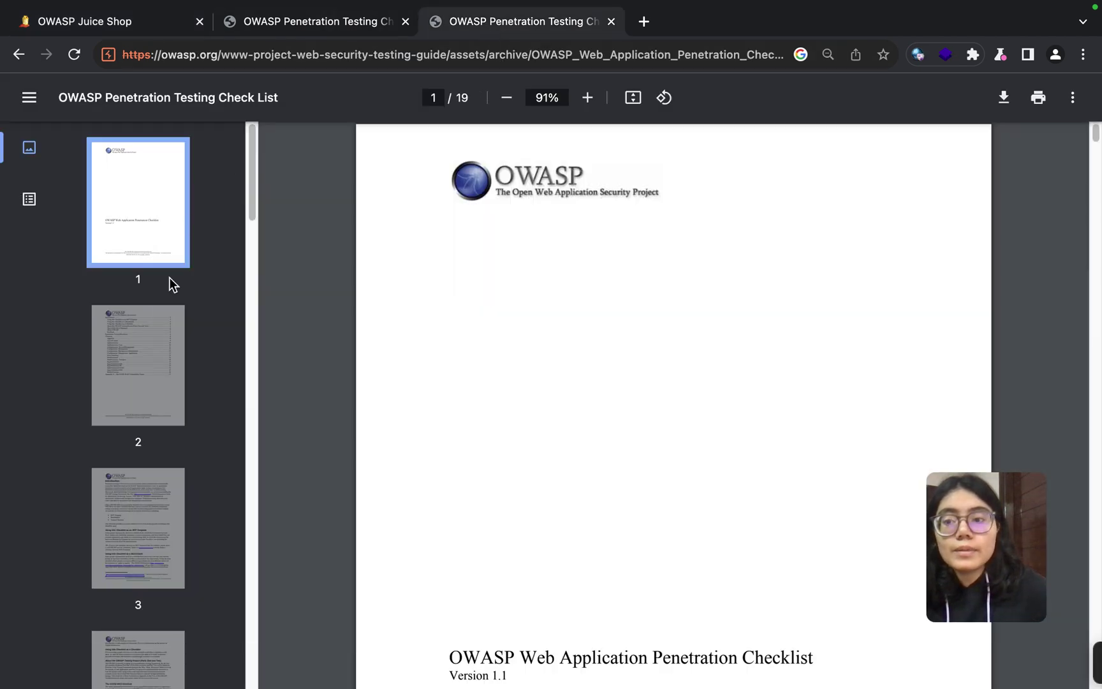